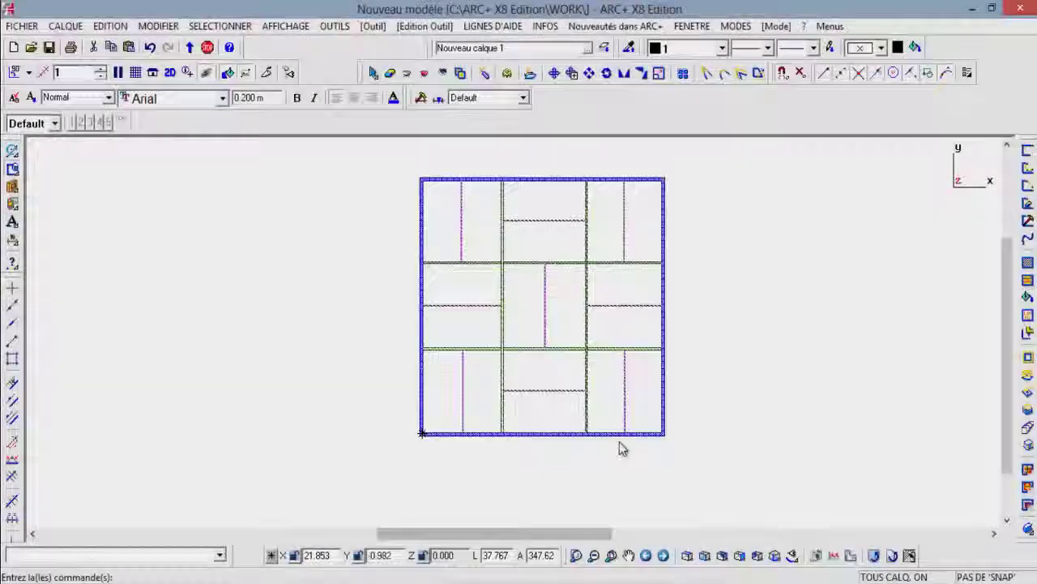
Zoom in and out on the tiled floor plan, then zoom to its full extent.
{"action": "scroll", "coordinate": [616, 438], "scroll_direction": "up", "scroll_amount": 2}
{"action": "scroll", "coordinate": [676, 413], "scroll_direction": "up", "scroll_amount": 2}
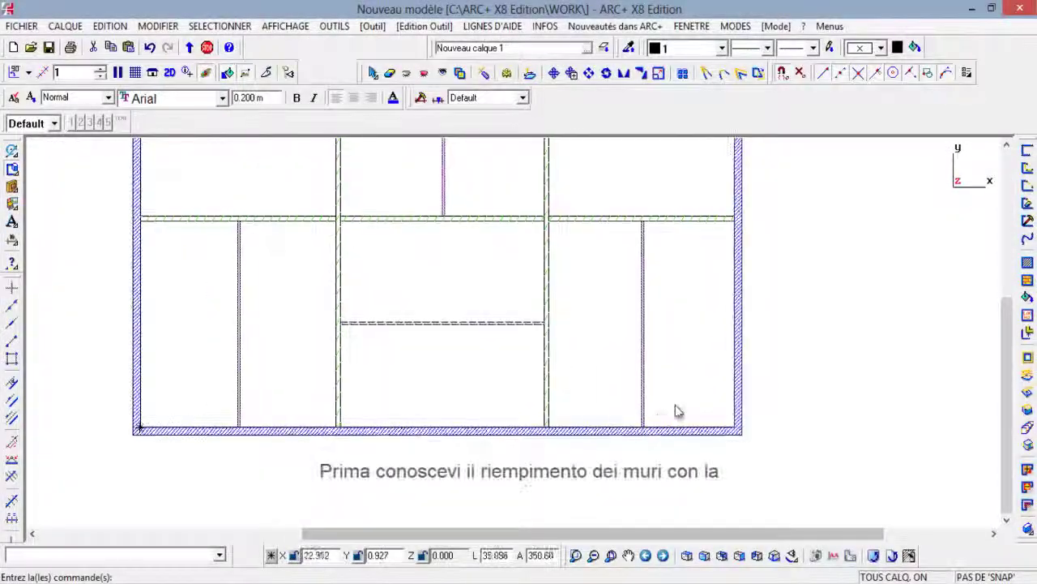
{"action": "scroll", "coordinate": [611, 352], "scroll_direction": "up", "scroll_amount": 2}
{"action": "scroll", "coordinate": [535, 243], "scroll_direction": "down", "scroll_amount": 2}
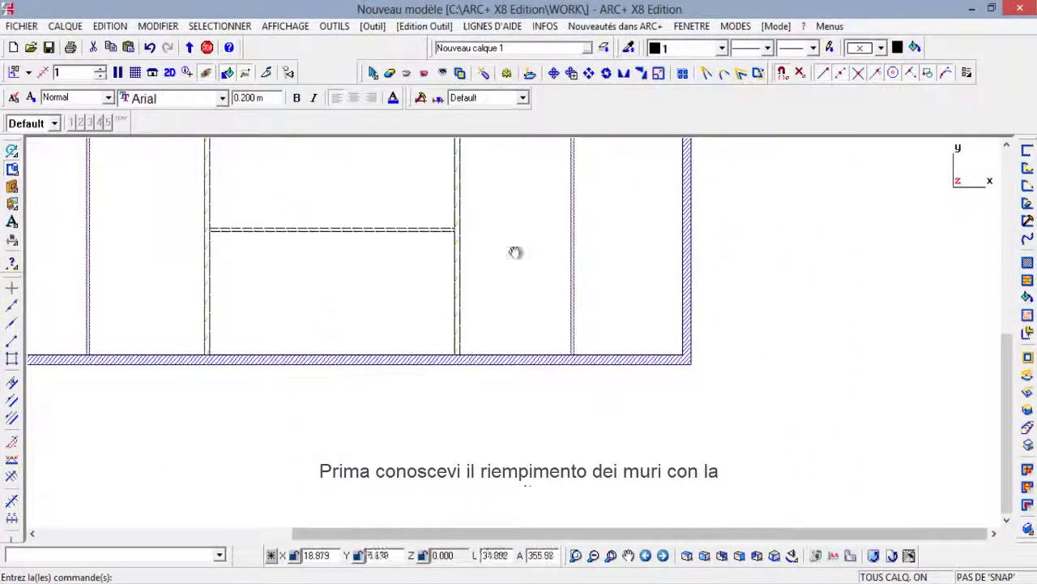
{"action": "scroll", "coordinate": [527, 276], "scroll_direction": "down", "scroll_amount": 2}
{"action": "left_click", "coordinate": [686, 555]}
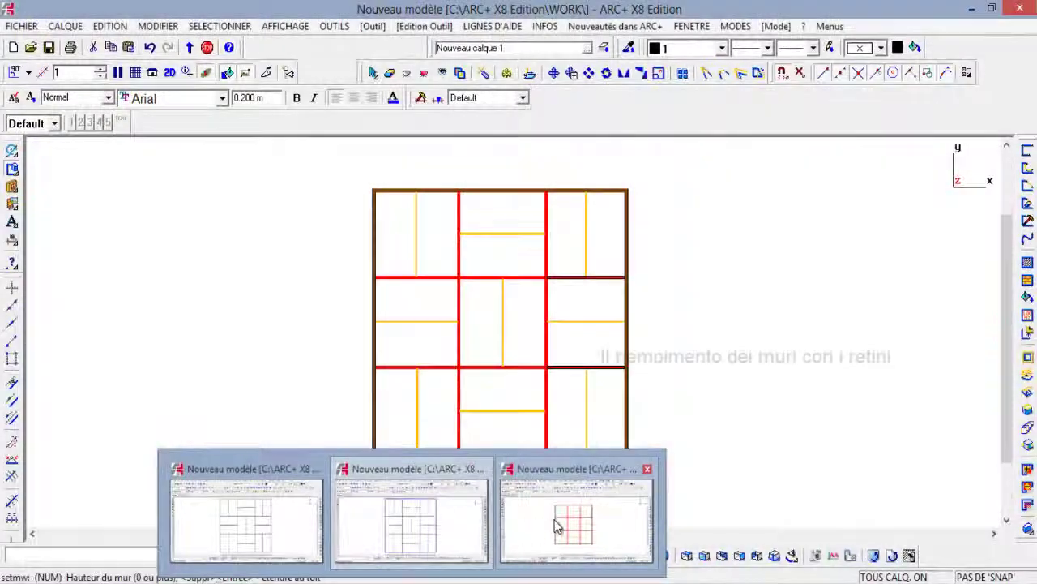
Inspect the pattern-filled walls in the coloured plan, then bring up the plain black-line plan window.
{"action": "left_click", "coordinate": [556, 523]}
{"action": "scroll", "coordinate": [639, 418], "scroll_direction": "up", "scroll_amount": 2}
{"action": "scroll", "coordinate": [591, 406], "scroll_direction": "up", "scroll_amount": 2}
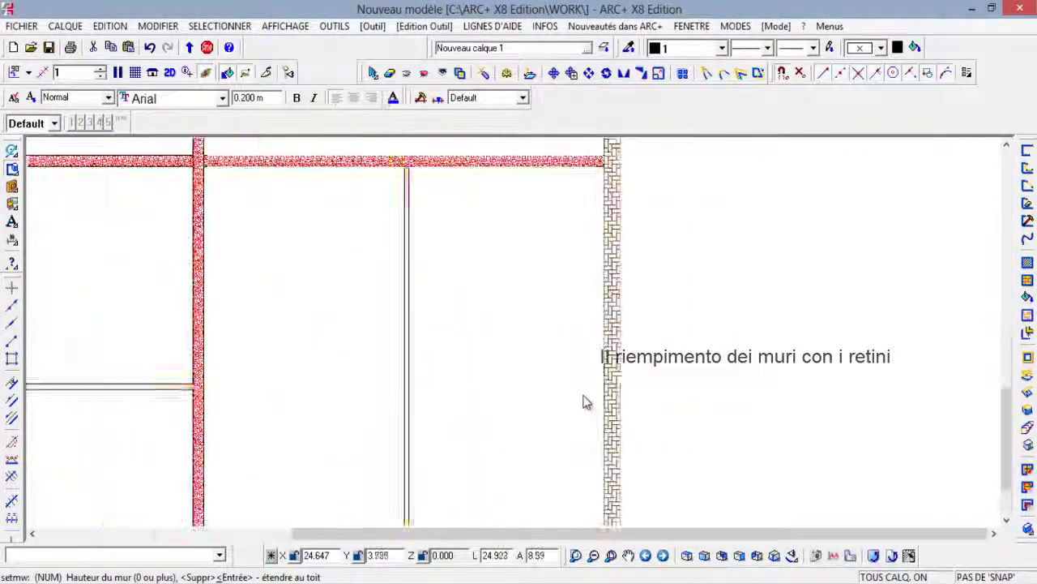
{"action": "scroll", "coordinate": [586, 402], "scroll_direction": "up", "scroll_amount": 1}
{"action": "middle_click_drag", "start_coordinate": [558, 292], "coordinate": [644, 477]}
{"action": "scroll", "coordinate": [602, 300], "scroll_direction": "down", "scroll_amount": 1}
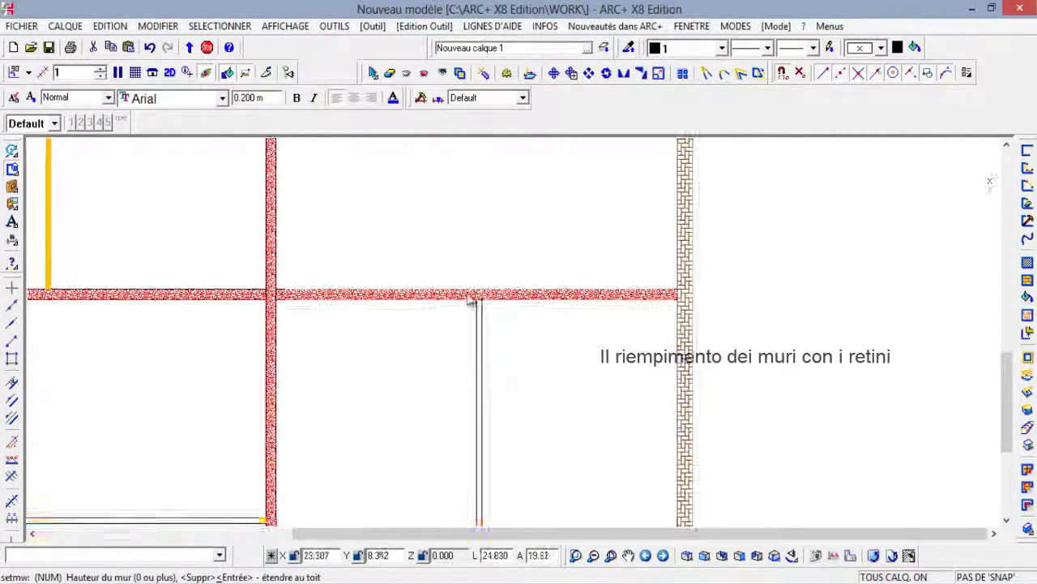
{"action": "scroll", "coordinate": [484, 378], "scroll_direction": "up", "scroll_amount": 2}
{"action": "scroll", "coordinate": [482, 377], "scroll_direction": "up", "scroll_amount": 2}
{"action": "scroll", "coordinate": [483, 375], "scroll_direction": "up", "scroll_amount": 2}
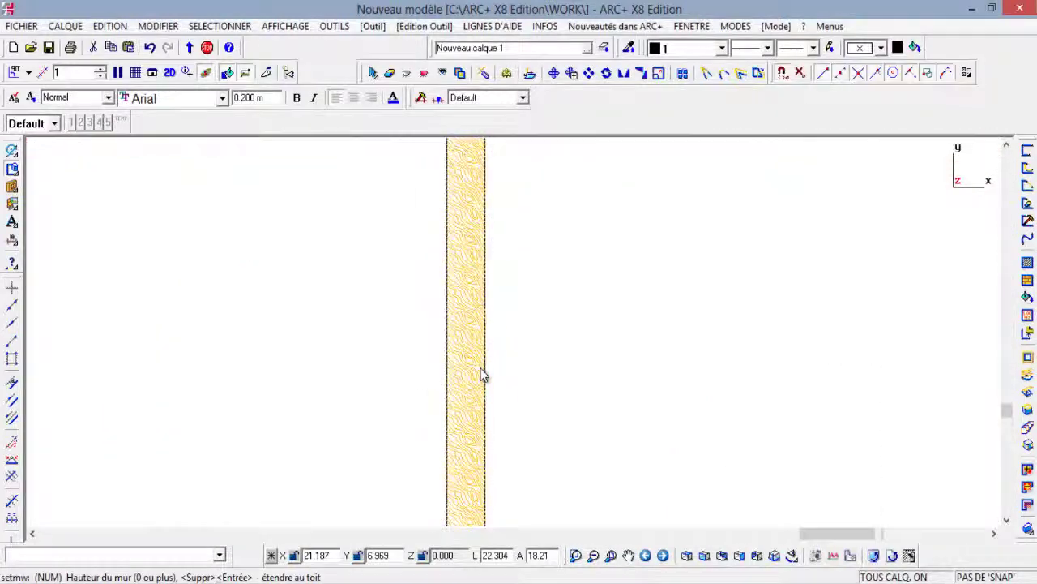
{"action": "scroll", "coordinate": [482, 375], "scroll_direction": "down", "scroll_amount": 3}
{"action": "left_click", "coordinate": [688, 556]}
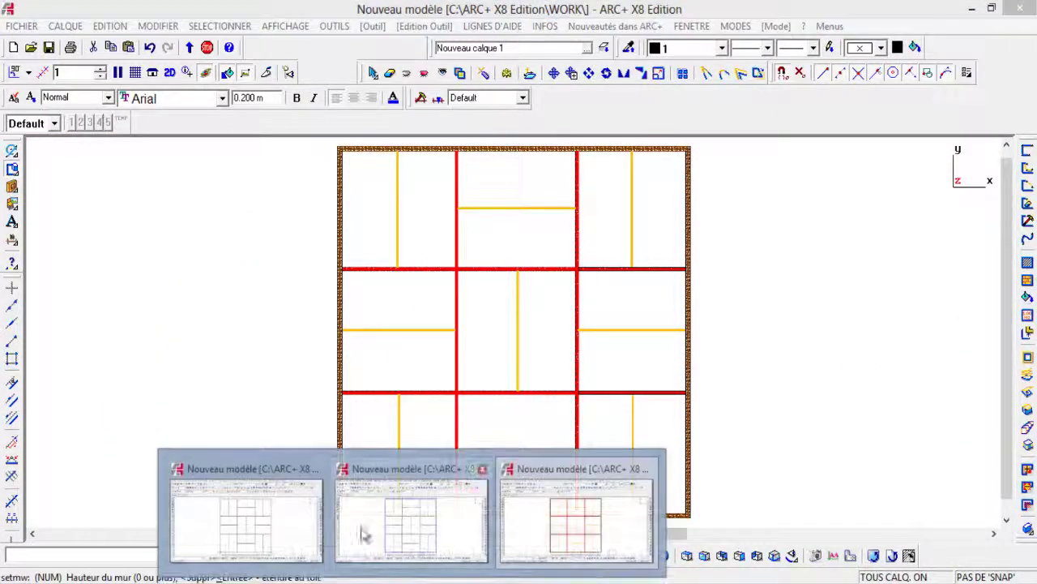
{"action": "left_click", "coordinate": [264, 528]}
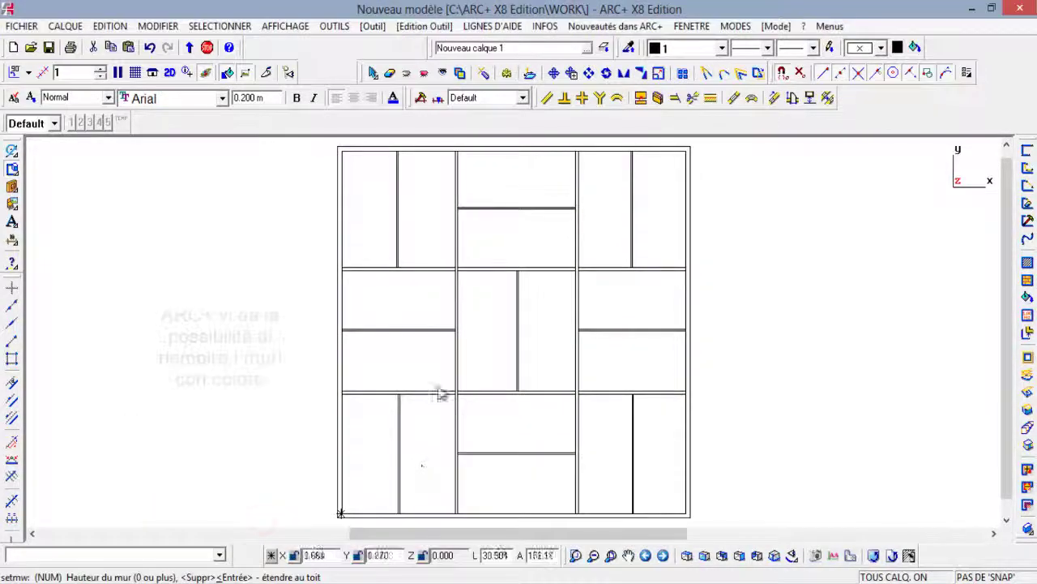
Set the l1-30cm wall layer's Remplissage to COULEUR orange and regenerate those walls.
{"action": "left_click", "coordinate": [14, 194]}
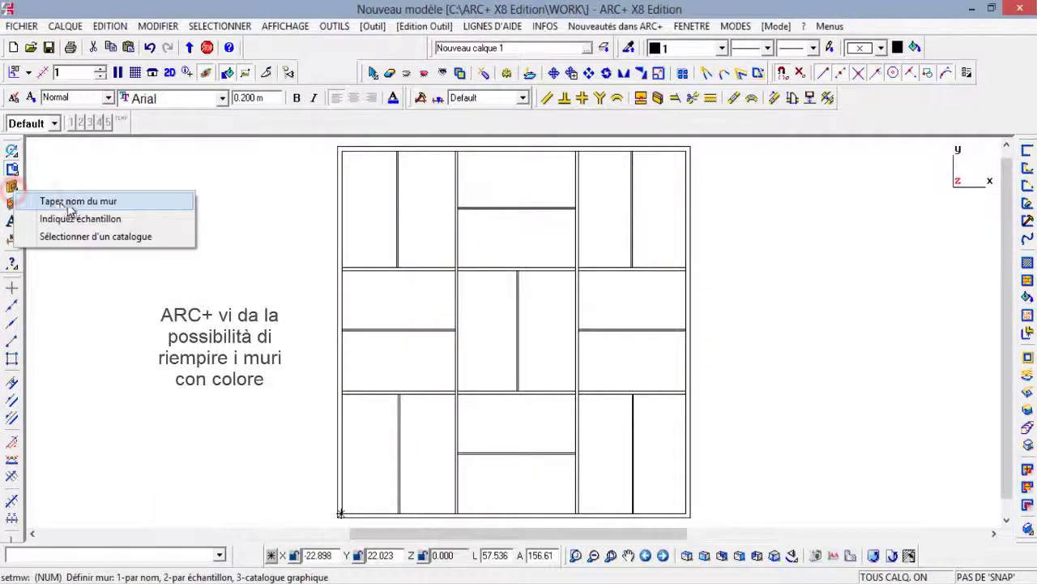
{"action": "left_click", "coordinate": [91, 237]}
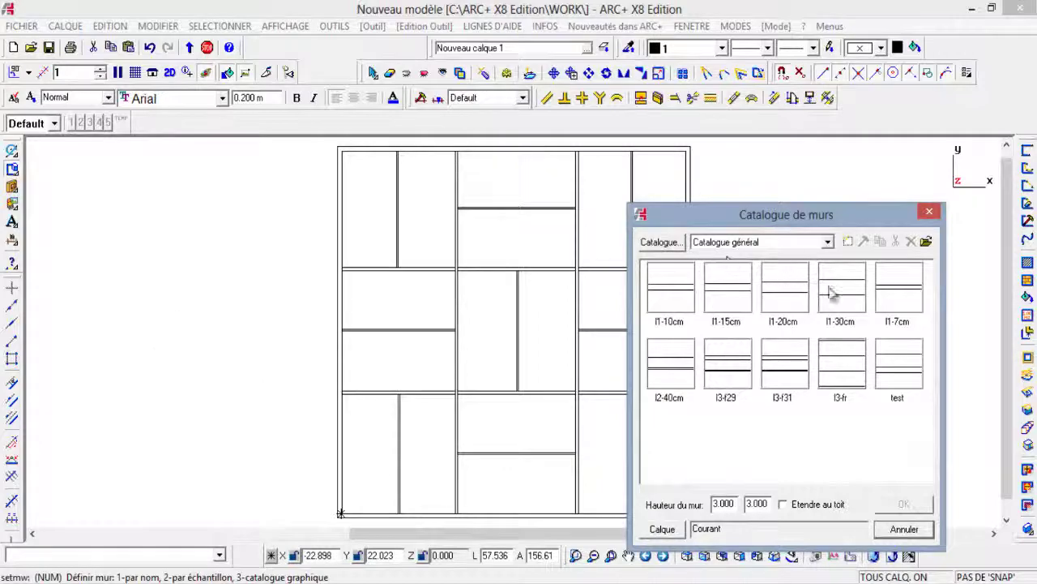
{"action": "left_click", "coordinate": [834, 289]}
{"action": "left_click", "coordinate": [864, 242]}
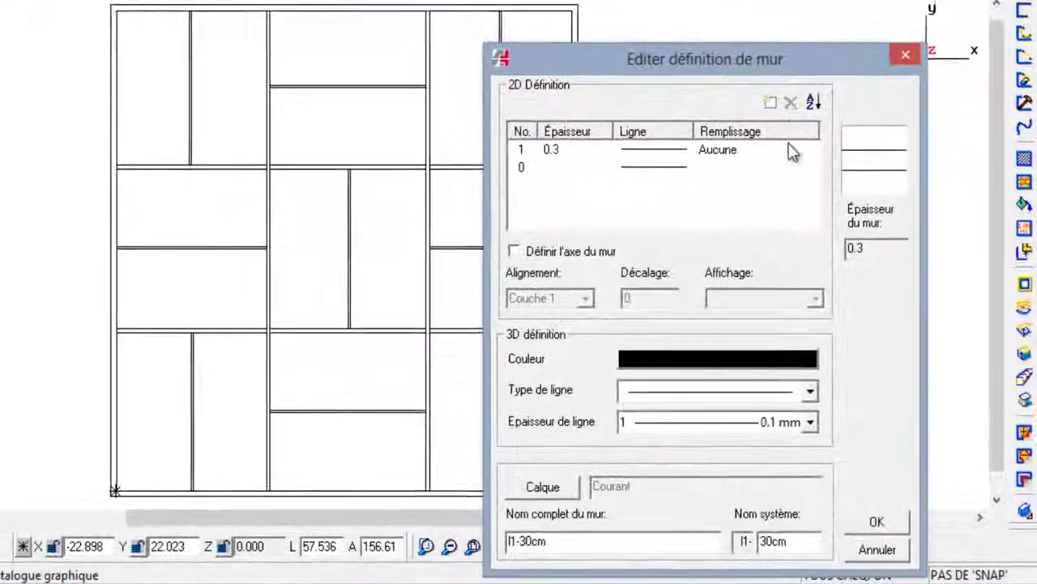
{"action": "left_click", "coordinate": [790, 146]}
{"action": "left_click", "coordinate": [808, 146]}
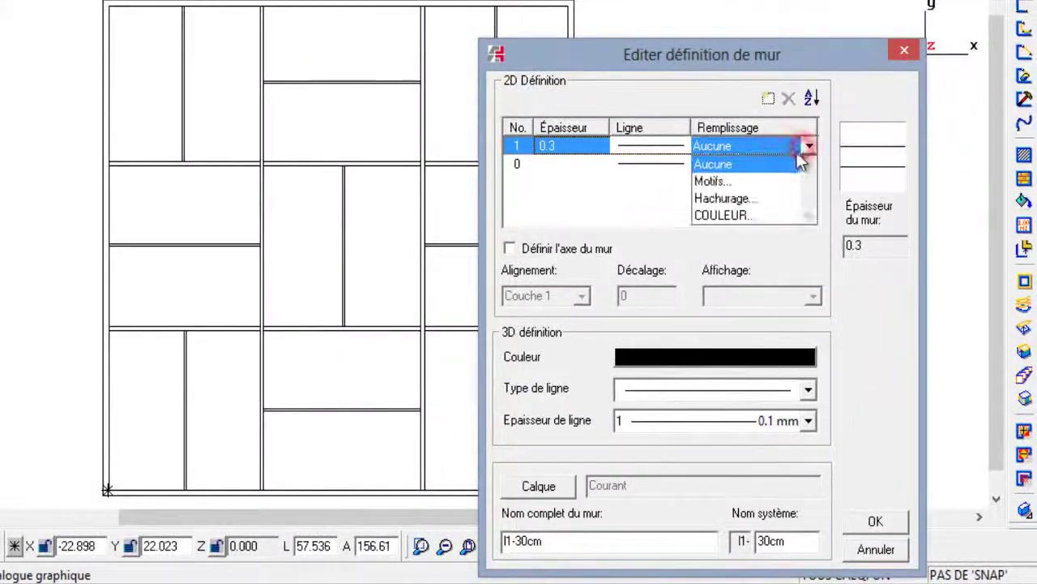
{"action": "left_click", "coordinate": [786, 214]}
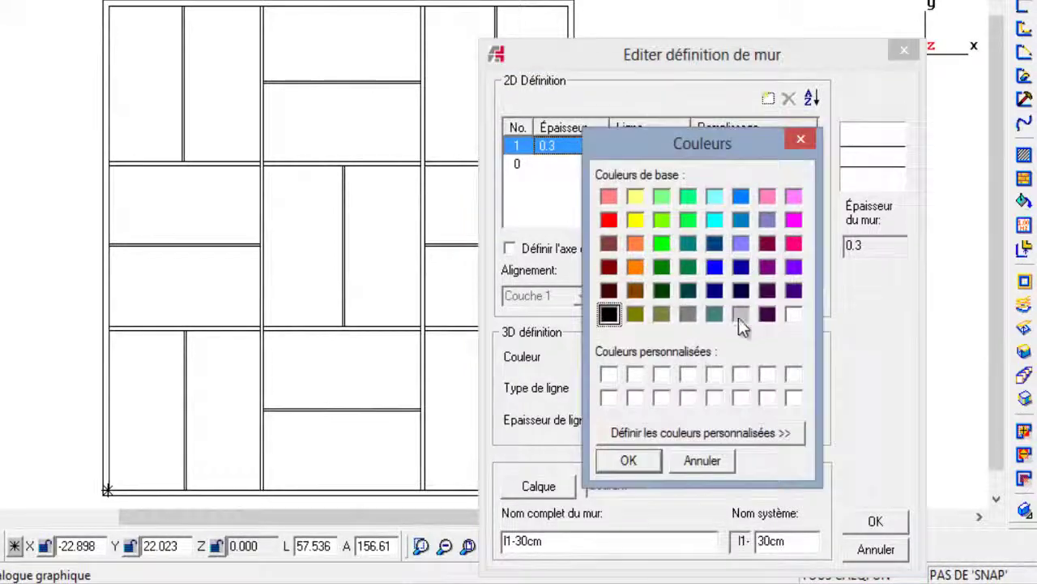
{"action": "left_click", "coordinate": [629, 460]}
{"action": "left_click", "coordinate": [874, 520]}
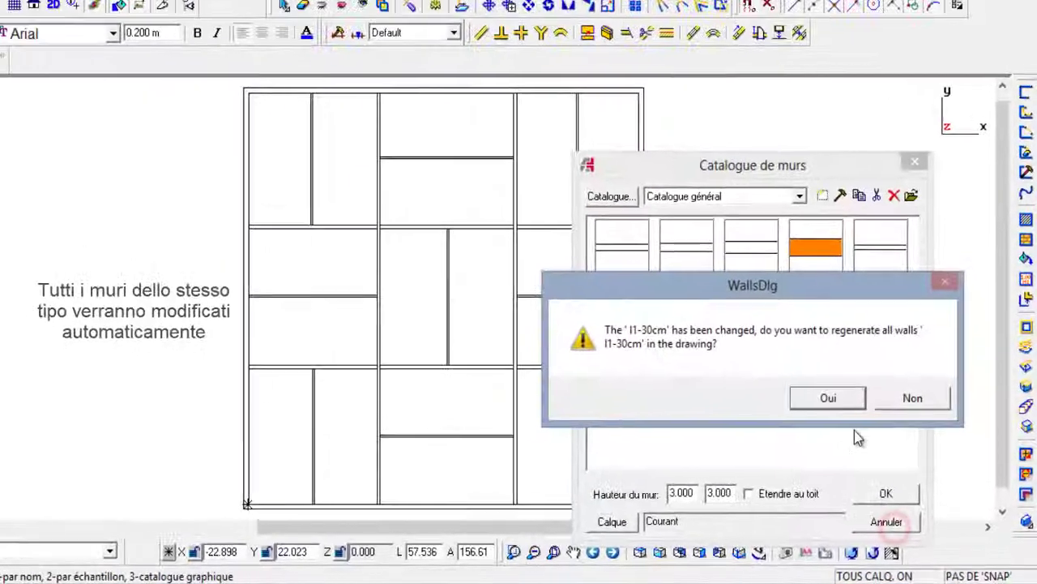
{"action": "left_click", "coordinate": [828, 397]}
{"action": "left_click_drag", "start_coordinate": [848, 212], "coordinate": [923, 198]}
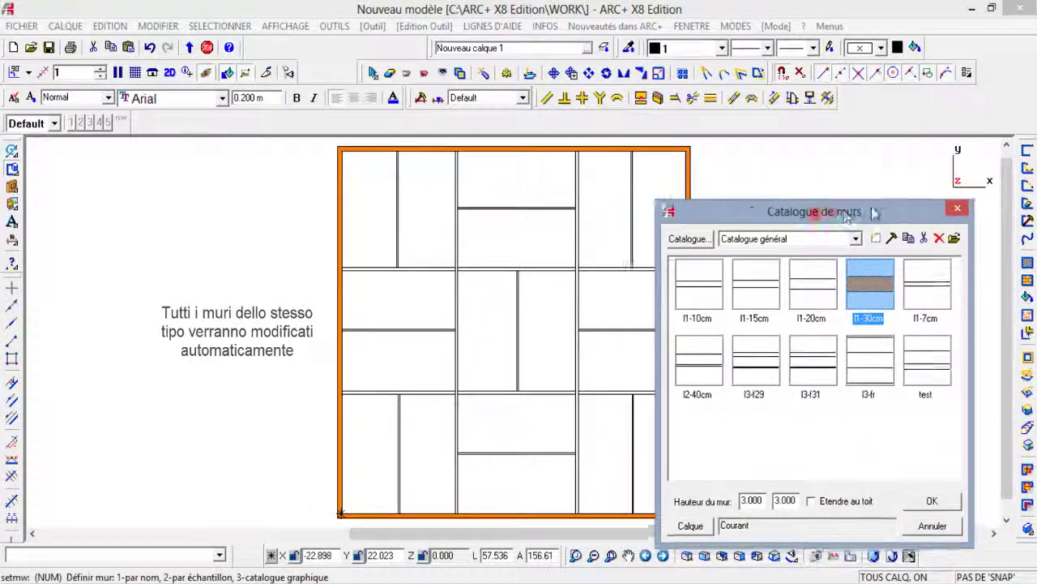
Fill the l1-20cm wall type's single layer solid blue and regenerate its walls.
{"action": "double_click", "coordinate": [860, 270]}
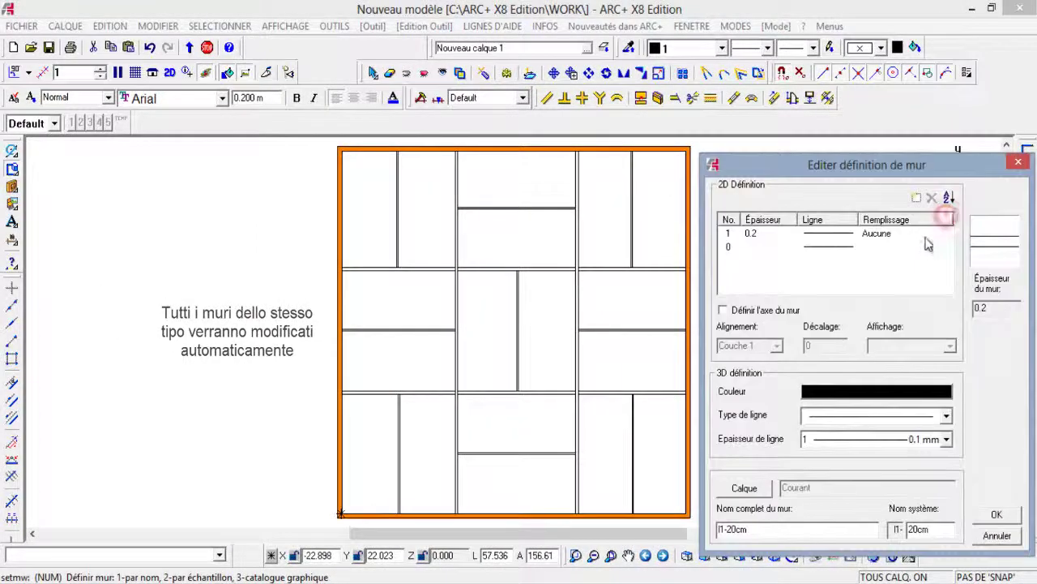
{"action": "left_click", "coordinate": [920, 233]}
{"action": "left_click", "coordinate": [945, 233]}
{"action": "left_click", "coordinate": [911, 287]}
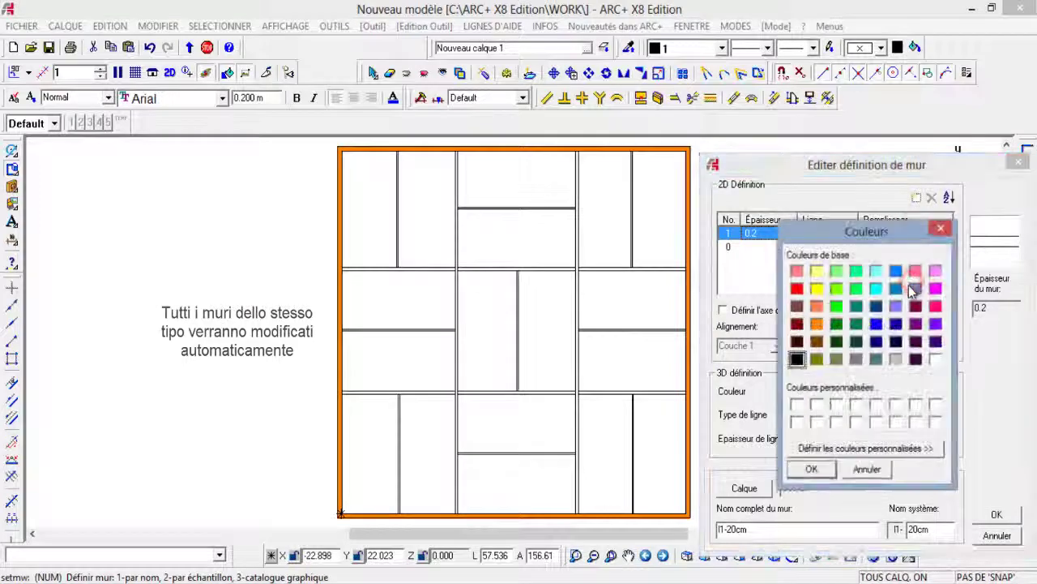
{"action": "left_click", "coordinate": [895, 271]}
{"action": "left_click", "coordinate": [828, 471]}
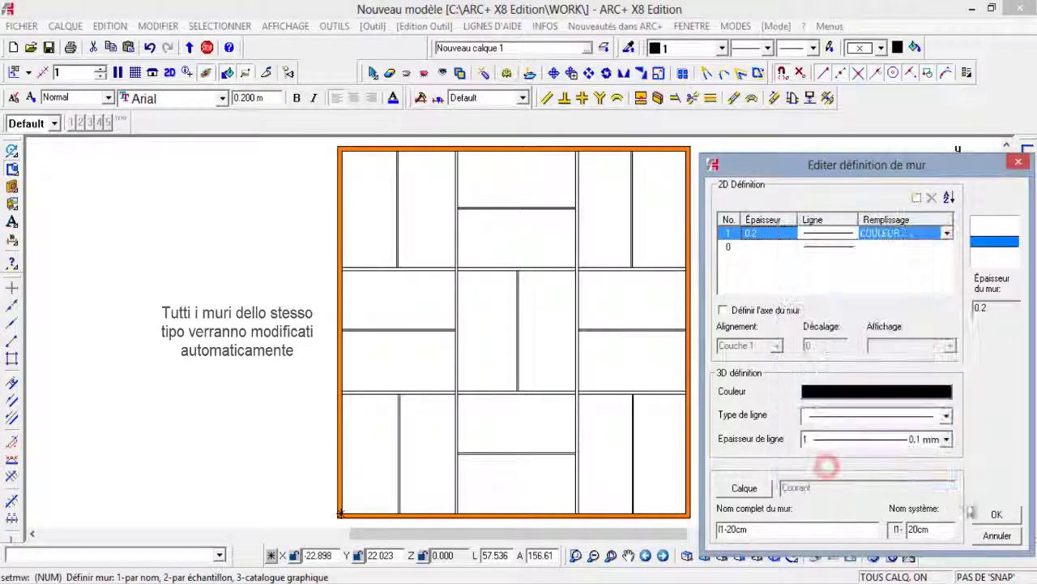
{"action": "left_click", "coordinate": [997, 514]}
{"action": "left_click", "coordinate": [934, 405]}
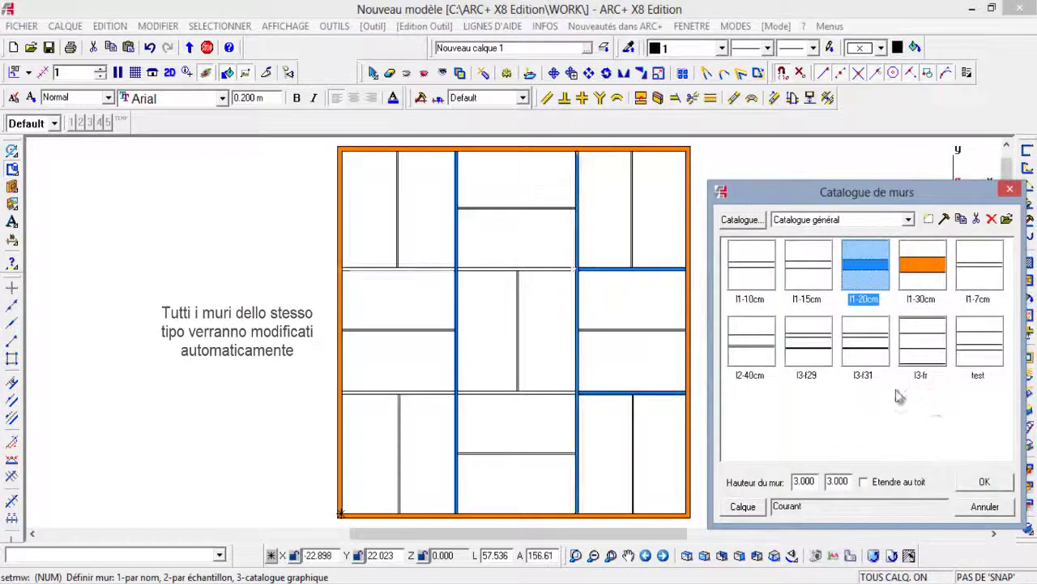
Fill the l1-10cm wall type's layer solid green and regenerate its walls.
{"action": "left_click", "coordinate": [752, 257]}
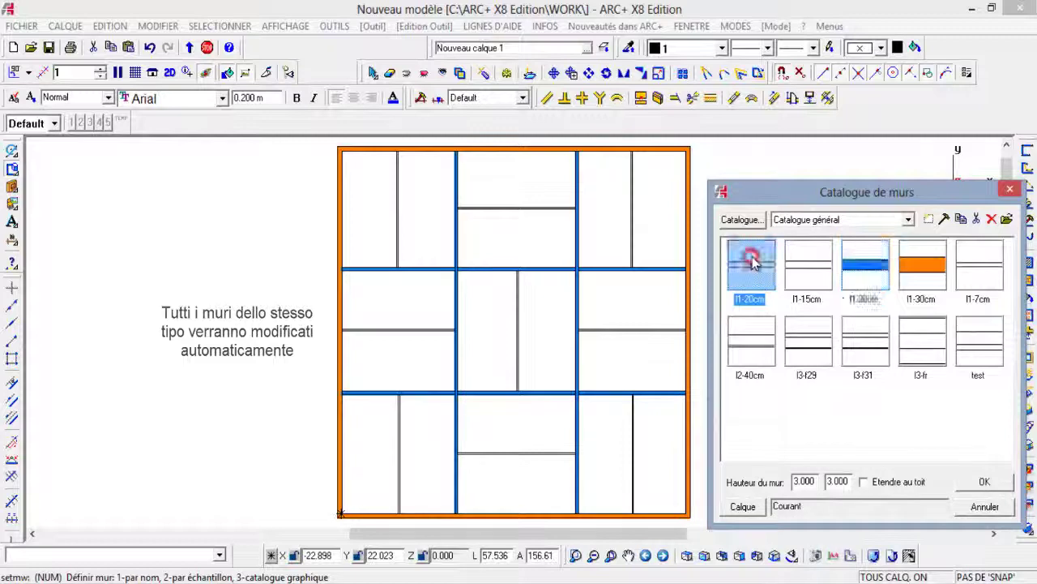
{"action": "left_click", "coordinate": [945, 221]}
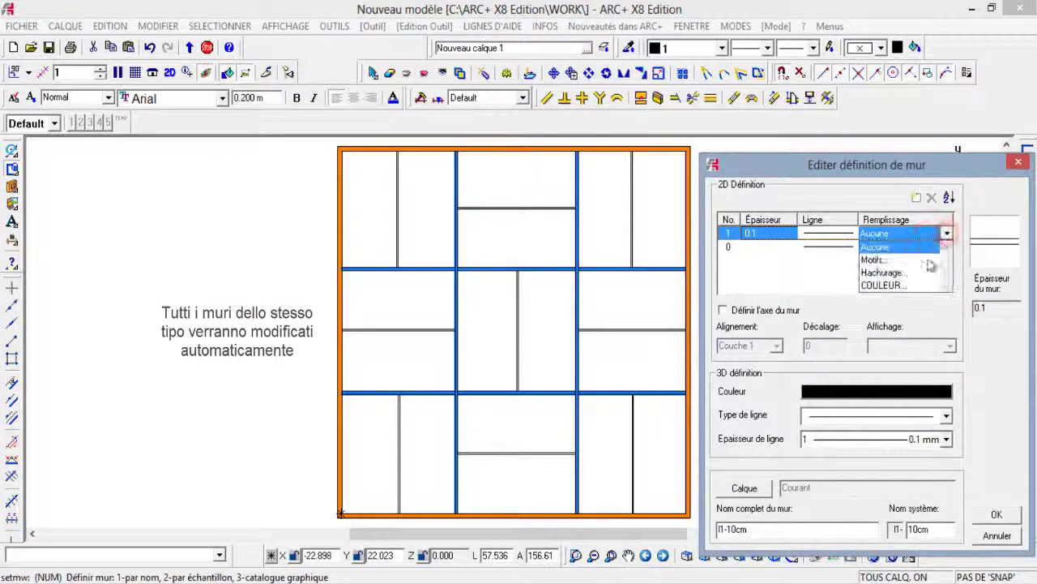
{"action": "left_click", "coordinate": [906, 282]}
{"action": "left_click", "coordinate": [837, 305]}
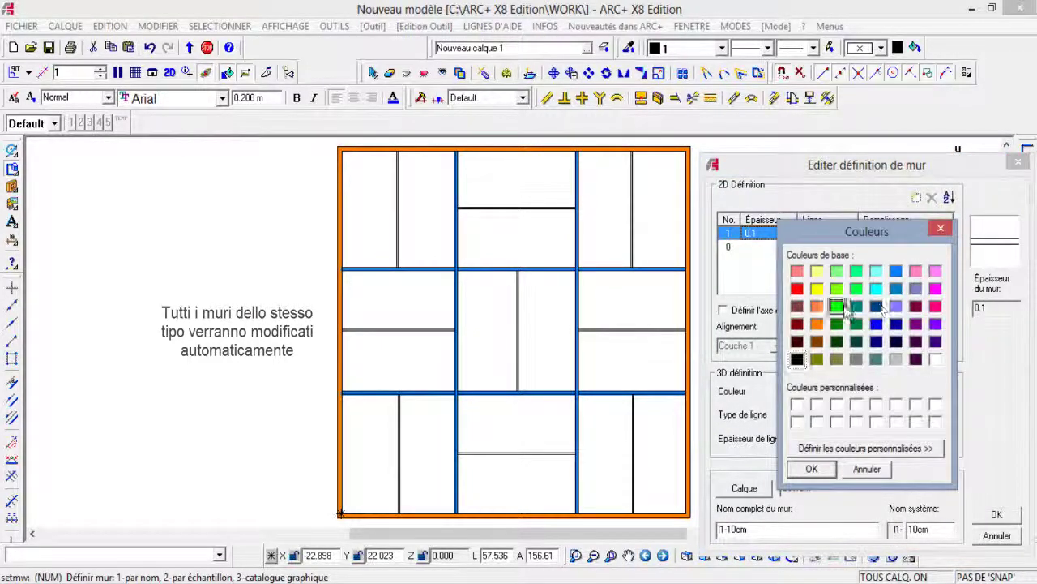
{"action": "left_click", "coordinate": [832, 471]}
{"action": "left_click", "coordinate": [994, 514]}
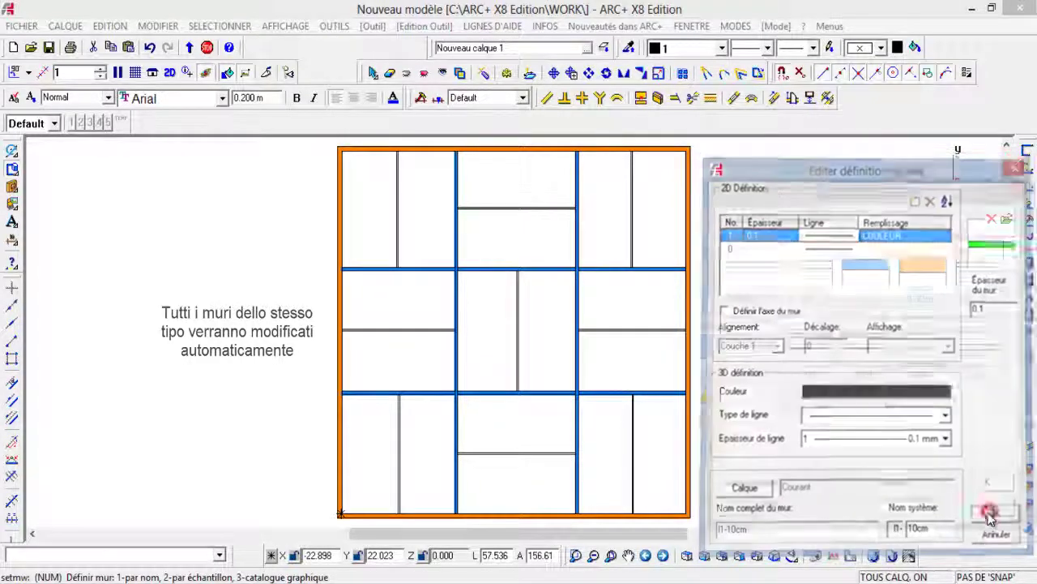
{"action": "left_click", "coordinate": [927, 398]}
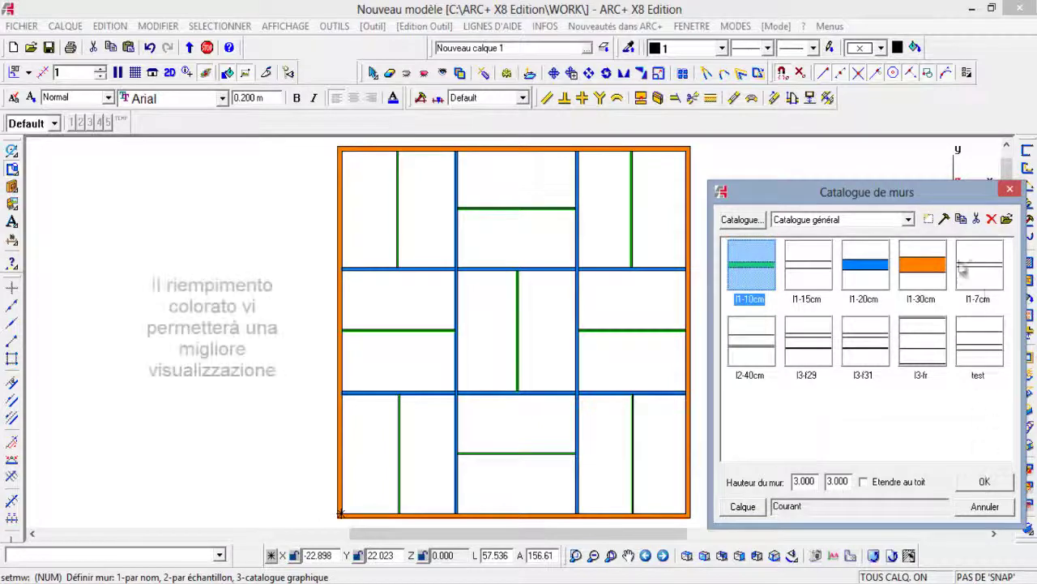
{"action": "left_click", "coordinate": [925, 345]}
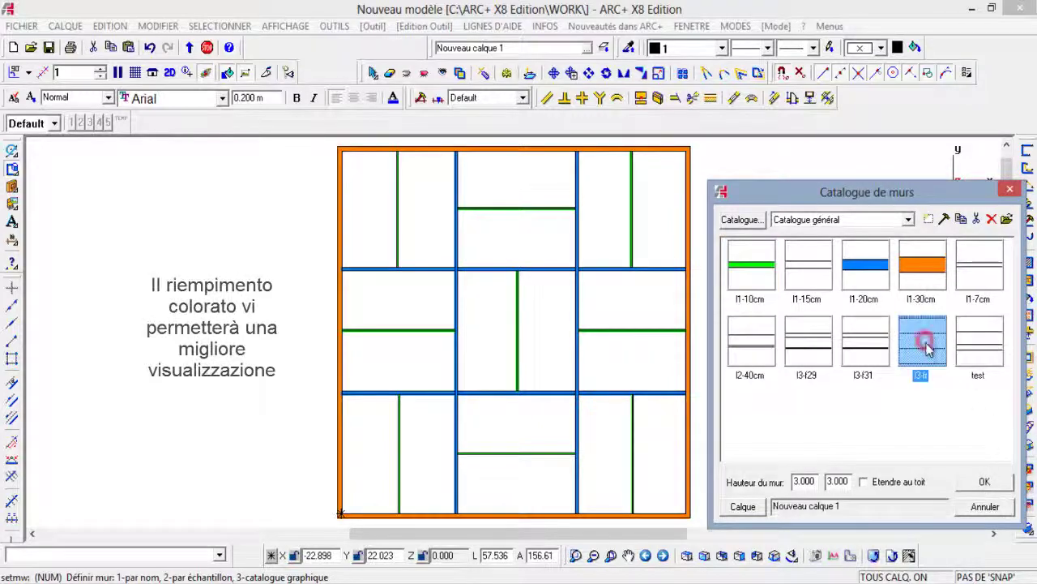
Set layer 3 of the l3-fr wall type to a solid red COULEUR fill.
{"action": "left_click", "coordinate": [944, 218]}
{"action": "left_click", "coordinate": [947, 232]}
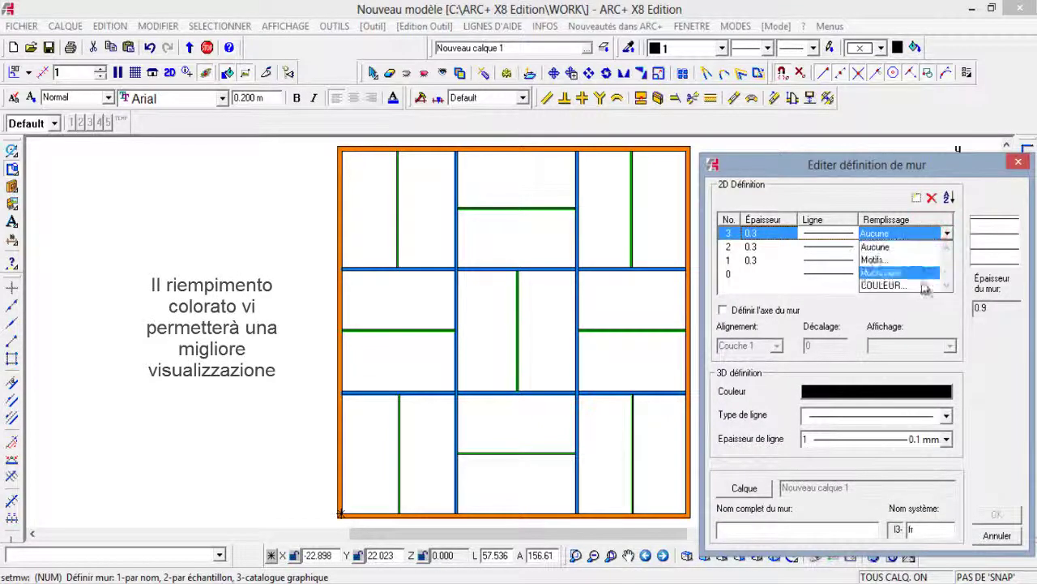
{"action": "left_click", "coordinate": [925, 286]}
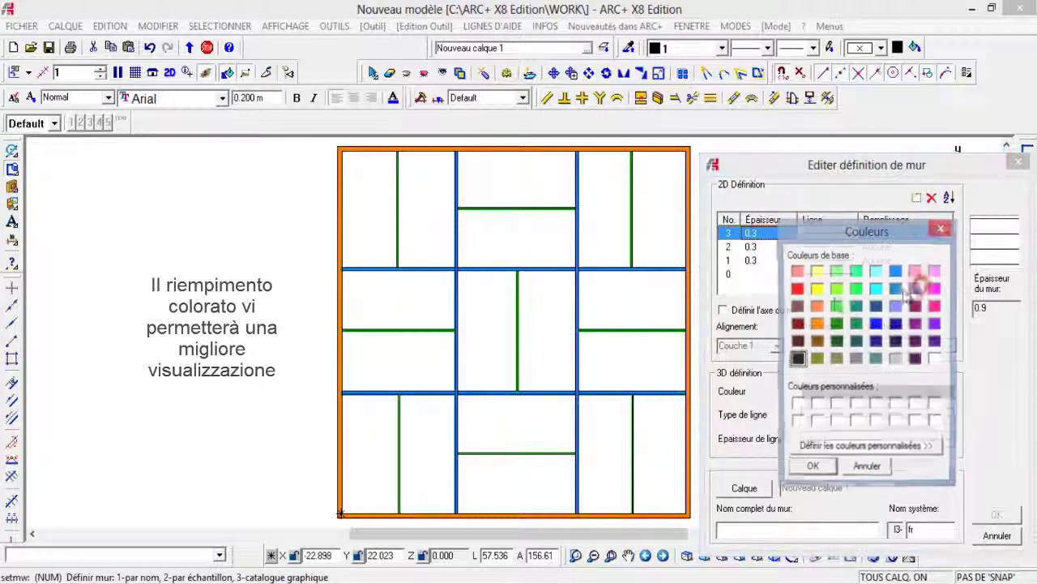
{"action": "left_click", "coordinate": [817, 469]}
Give layer 1 a custom deep blue COULEUR fill and accept the l3-fr definition.
{"action": "left_click", "coordinate": [887, 261]}
{"action": "left_click", "coordinate": [945, 260]}
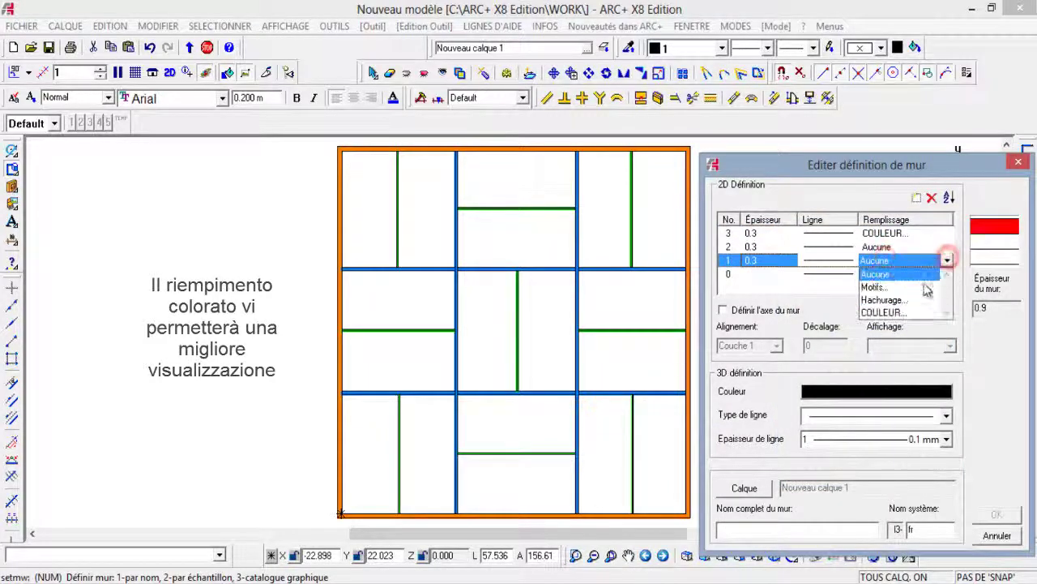
{"action": "left_click", "coordinate": [904, 313]}
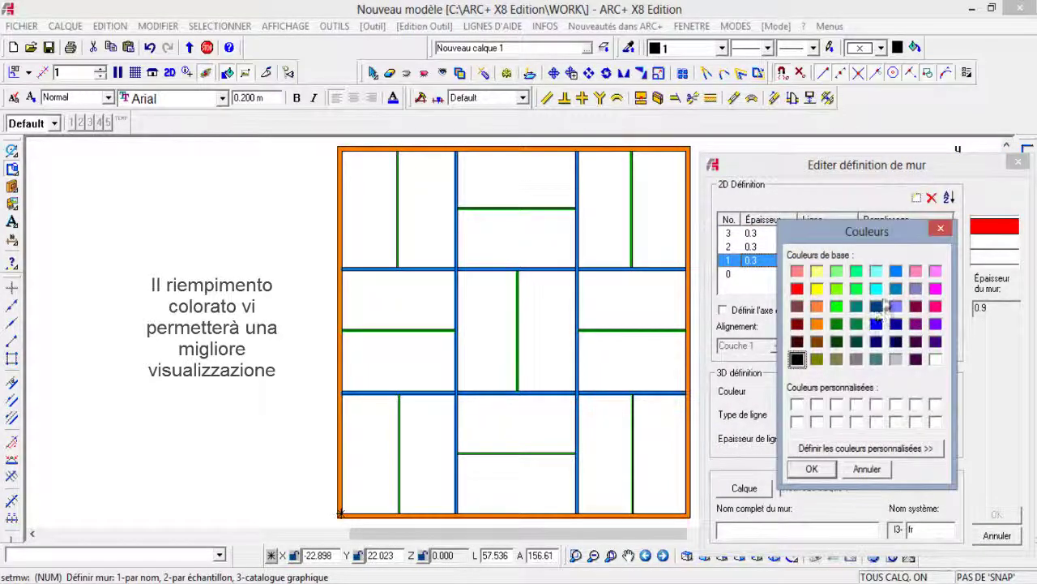
{"action": "left_click", "coordinate": [871, 450]}
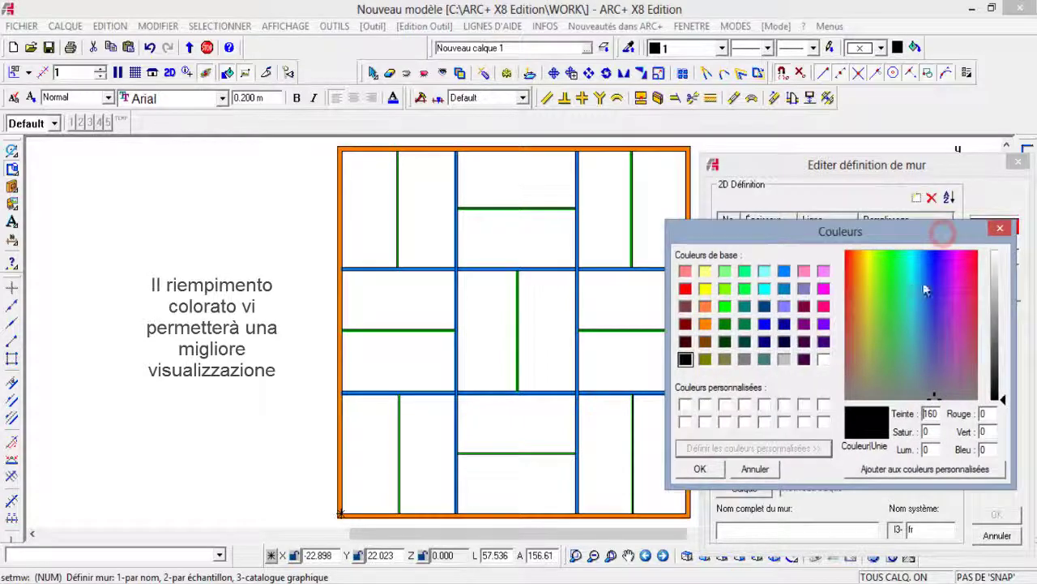
{"action": "left_click", "coordinate": [937, 262]}
{"action": "left_click", "coordinate": [1001, 341]}
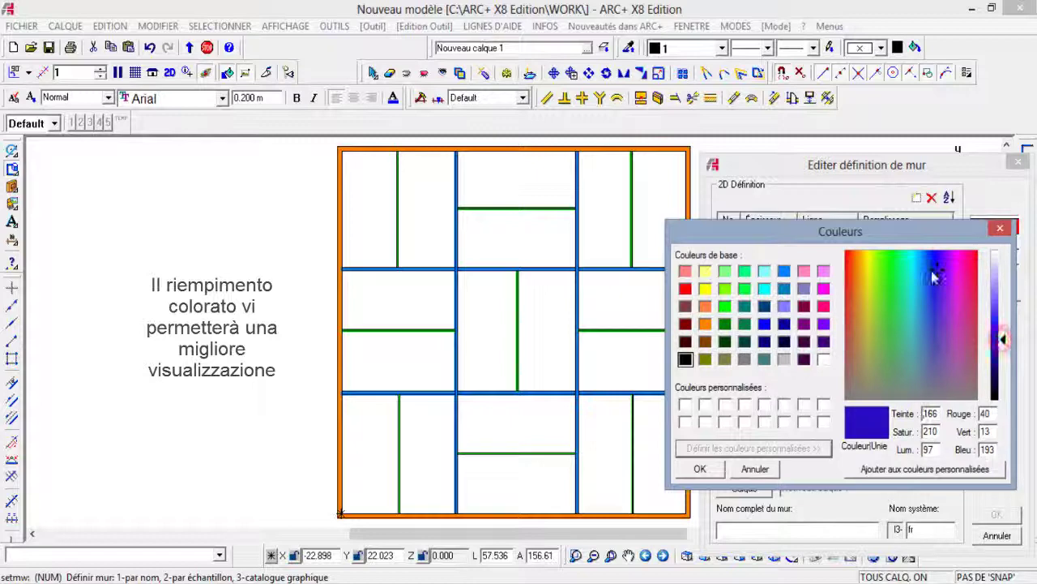
{"action": "left_click", "coordinate": [713, 471]}
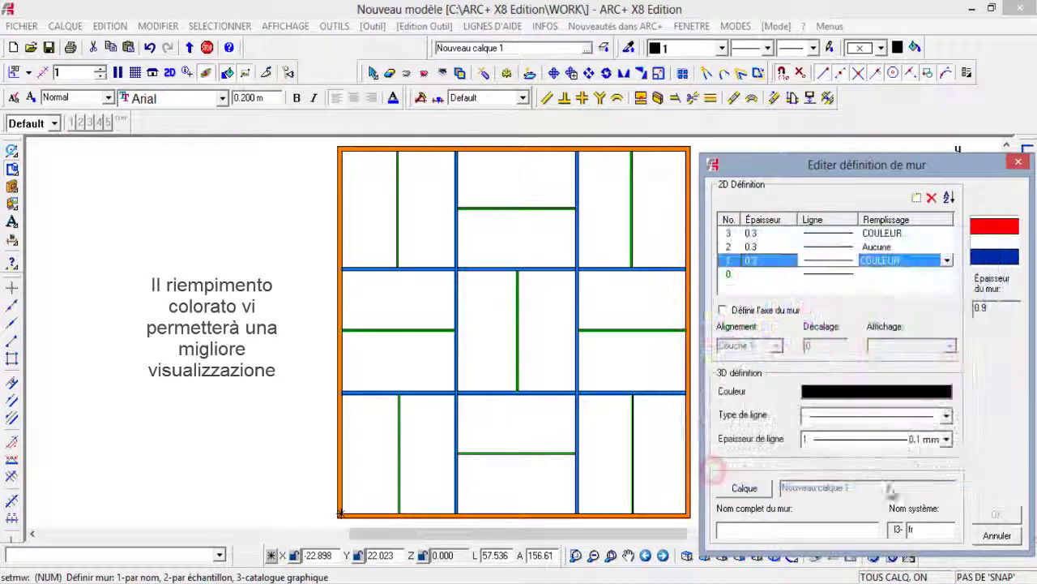
{"action": "left_click_drag", "start_coordinate": [920, 165], "coordinate": [905, 136]}
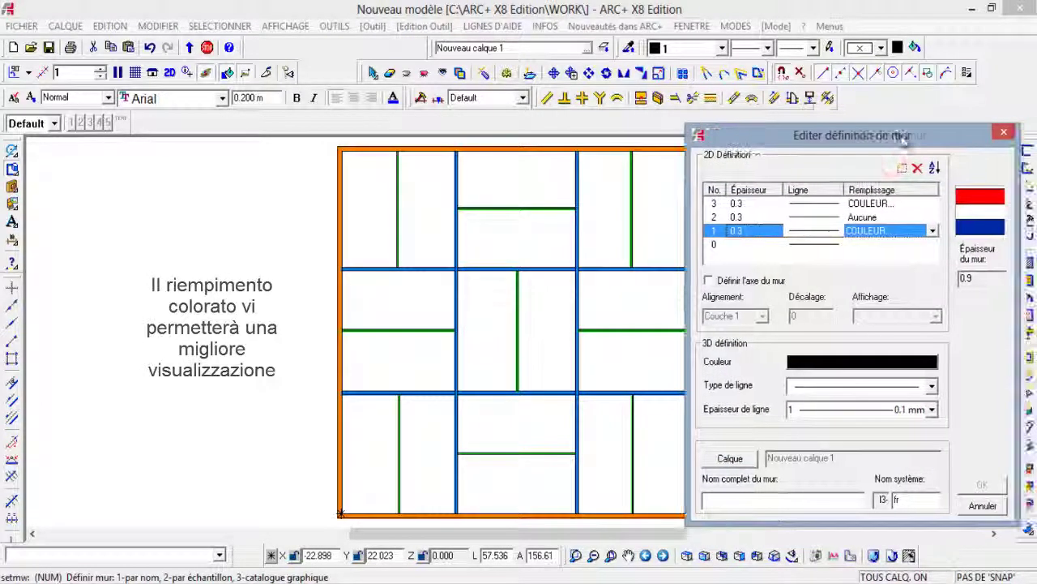
{"action": "left_click", "coordinate": [906, 498]}
Regenerate the existing l3-fr walls with the new fills and select l3-fr for drawing.
{"action": "key", "text": "Return"}
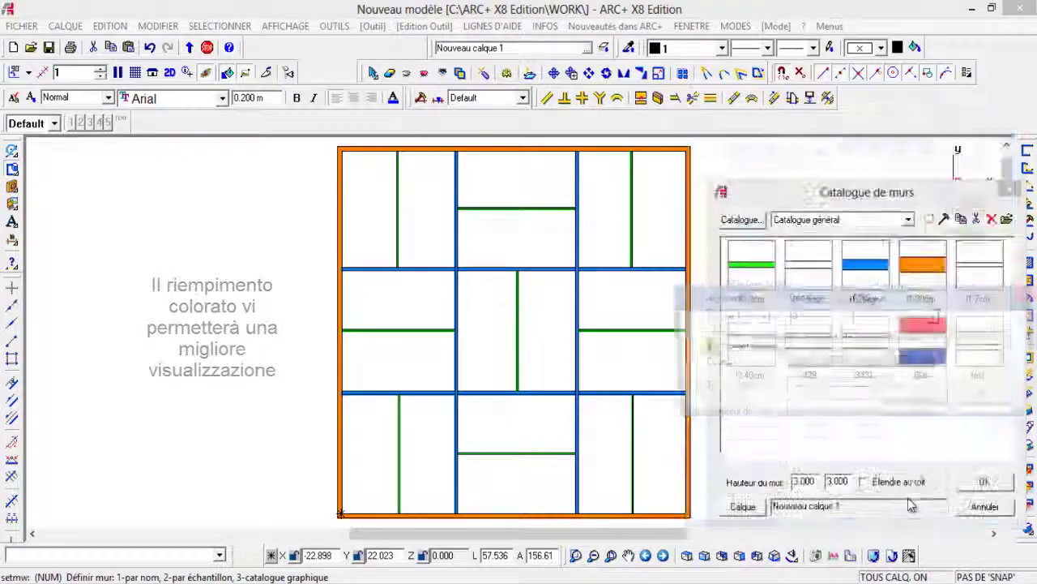
{"action": "left_click", "coordinate": [922, 396]}
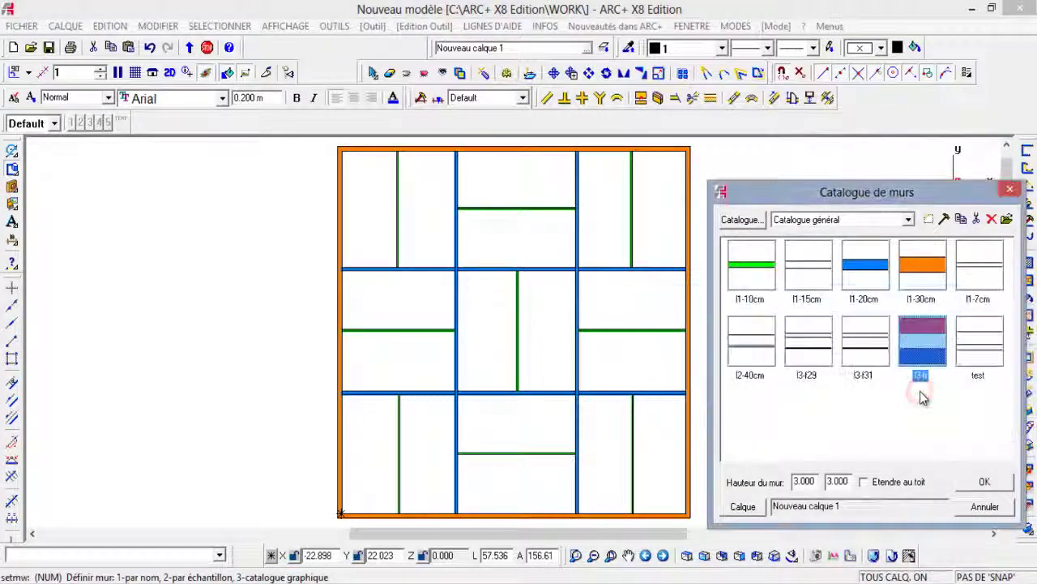
{"action": "double_click", "coordinate": [932, 357]}
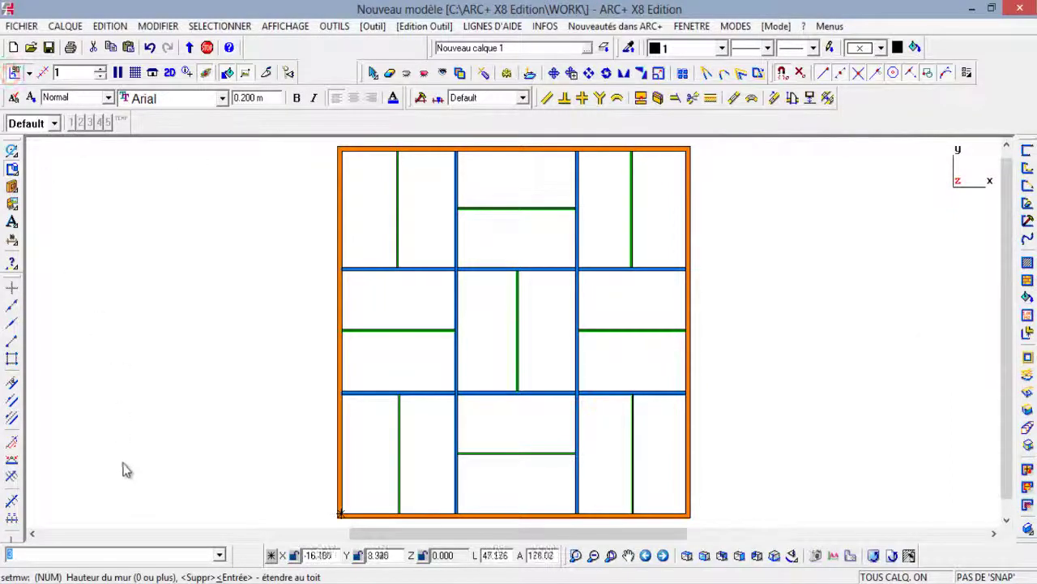
Draw a closed four-corner rectangle of l3-fr wall at default height left of the plan.
{"action": "key", "text": "Return"}
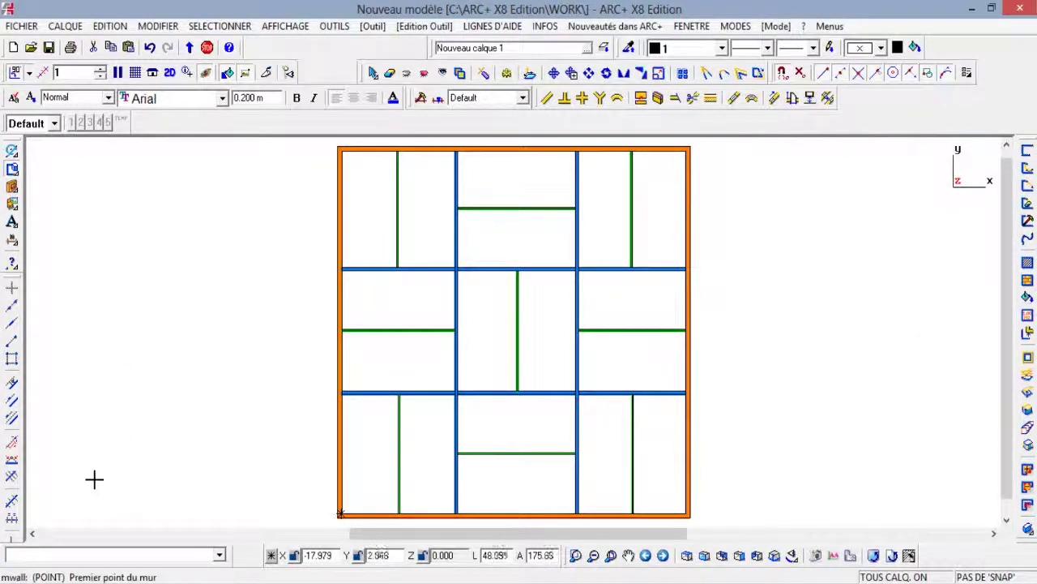
{"action": "left_click", "coordinate": [91, 493]}
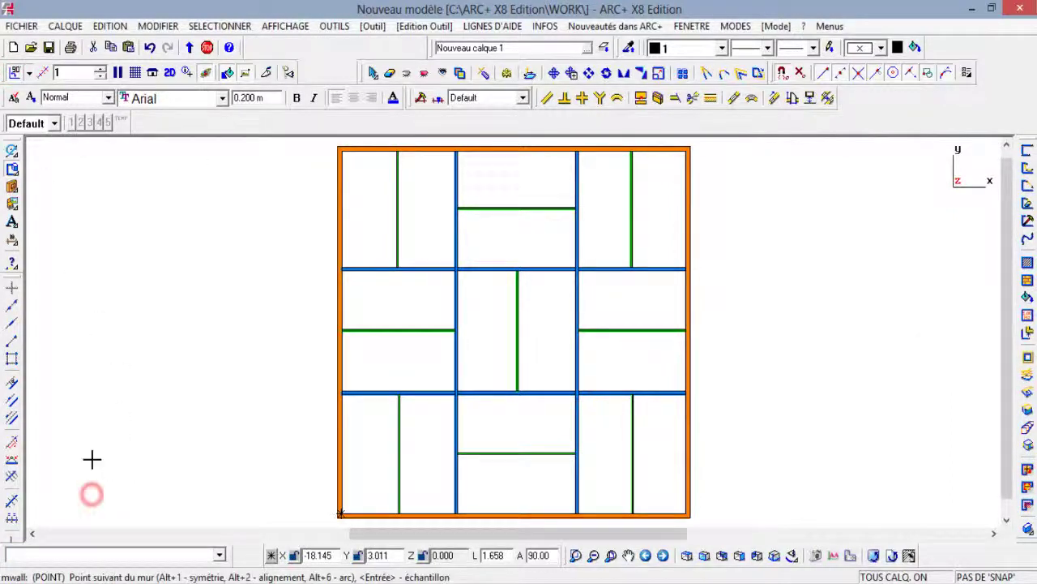
{"action": "left_click", "coordinate": [109, 353]}
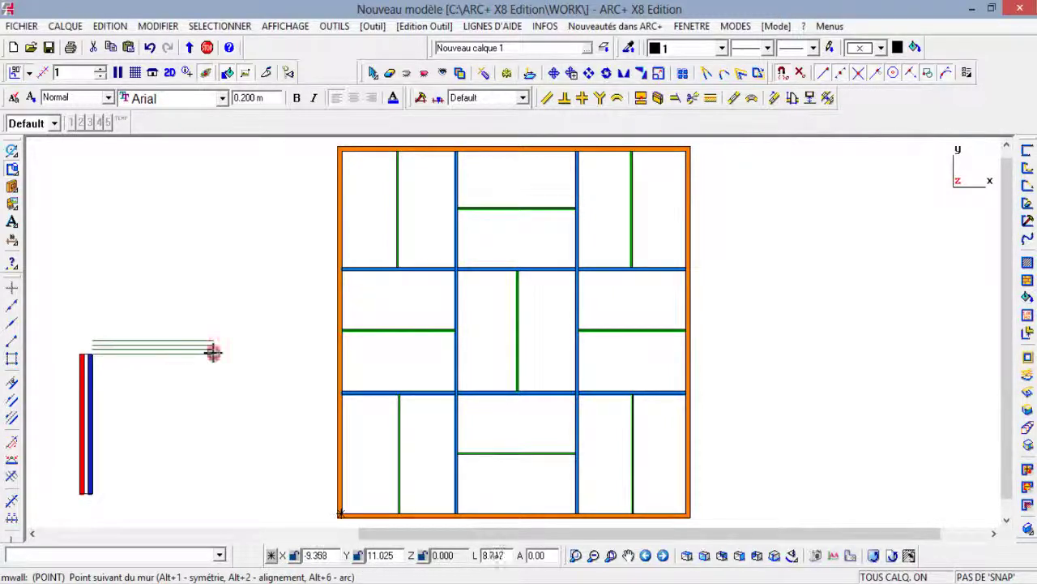
{"action": "left_click", "coordinate": [212, 351]}
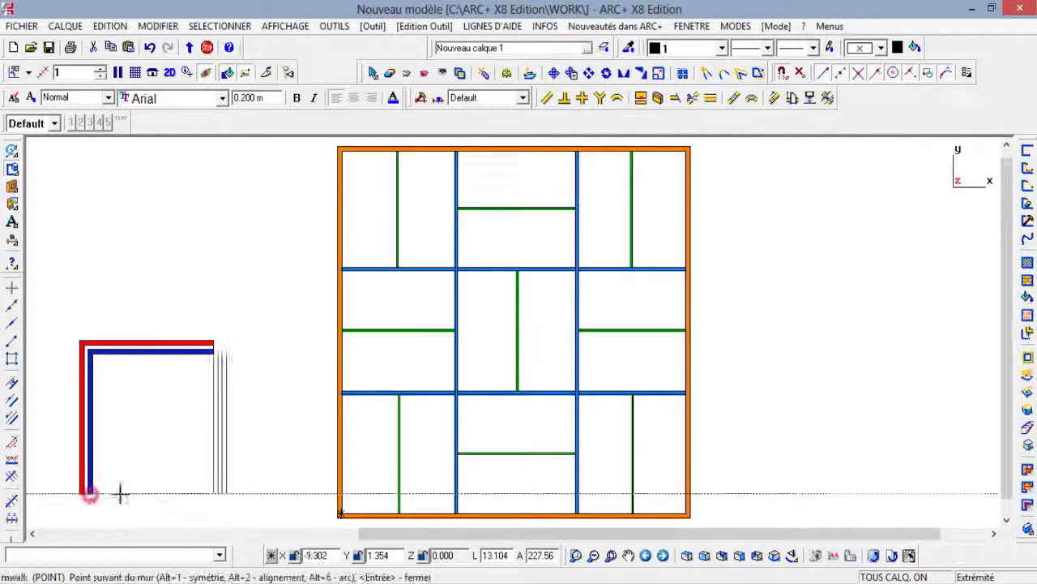
{"action": "left_click", "coordinate": [205, 491]}
{"action": "key", "text": "Return"}
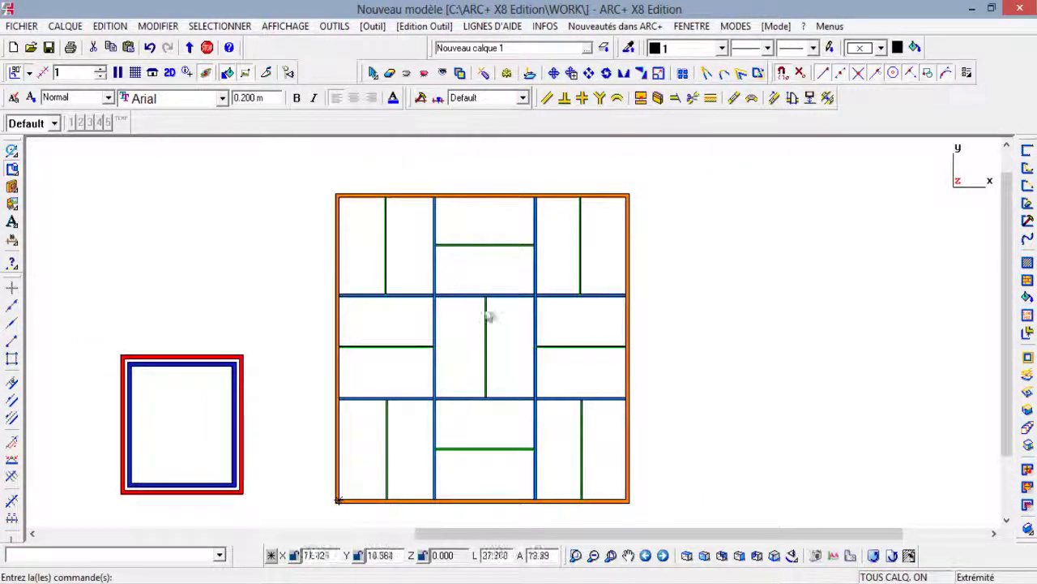
Join the central green wall into the blue wall above with the T/Y/X junction tool.
{"action": "scroll", "coordinate": [486, 313], "scroll_direction": "up", "scroll_amount": 3}
{"action": "left_click", "coordinate": [574, 82]}
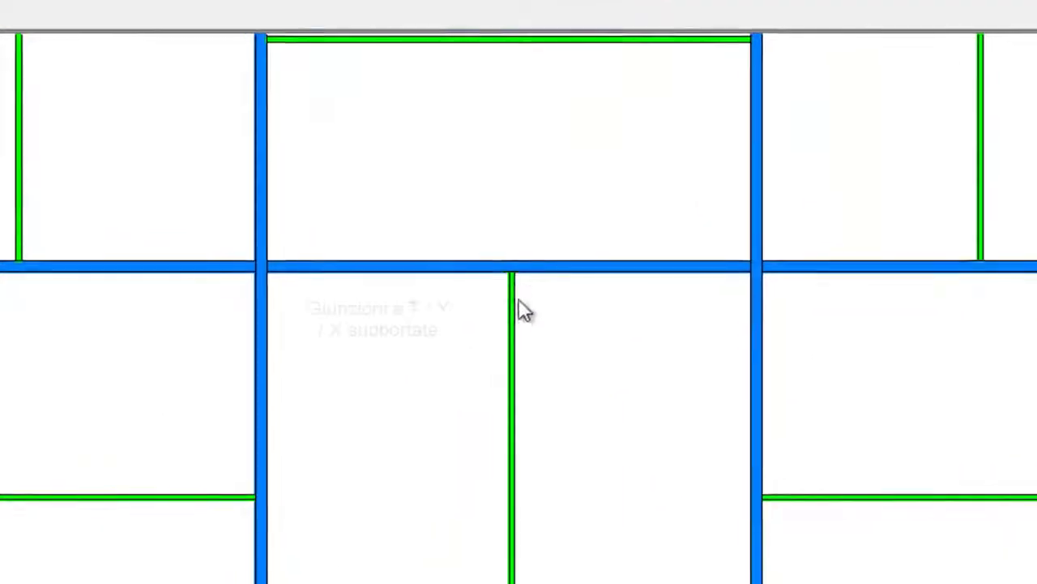
{"action": "left_click", "coordinate": [513, 297]}
{"action": "left_click", "coordinate": [530, 275]}
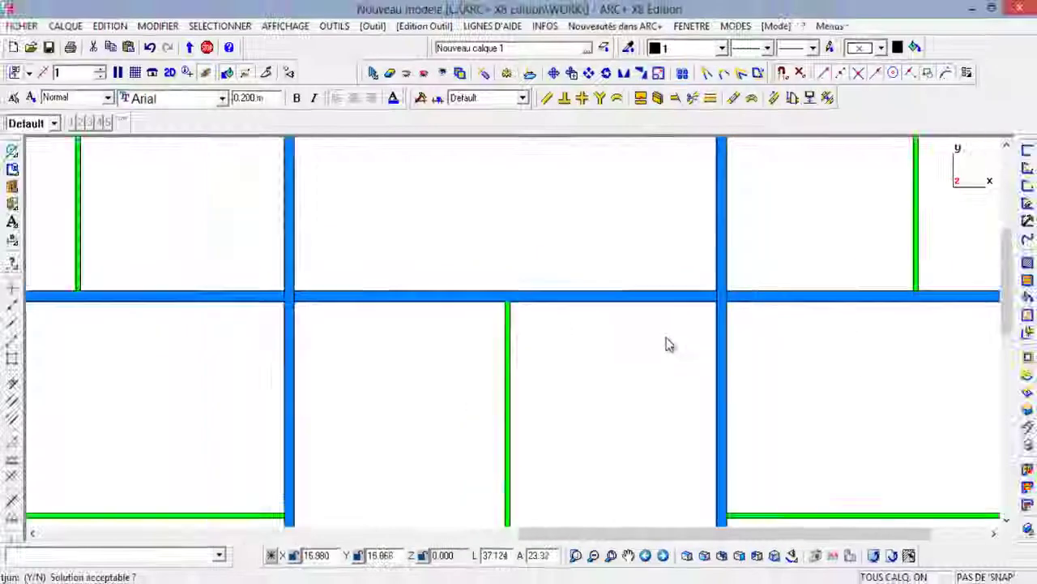
{"action": "scroll", "coordinate": [670, 344], "scroll_direction": "down", "scroll_amount": 2}
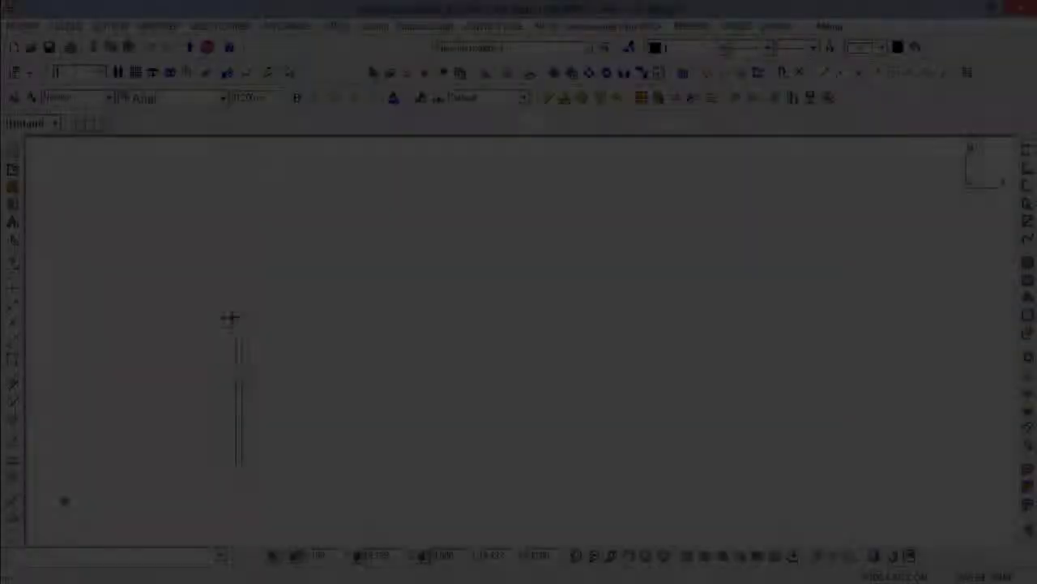
Extend the orange wall horizontally, then open Nouvelle fenêtre de session from the FENETRE menu.
{"action": "left_click", "coordinate": [517, 285]}
{"action": "scroll", "coordinate": [443, 396], "scroll_direction": "down", "scroll_amount": 1}
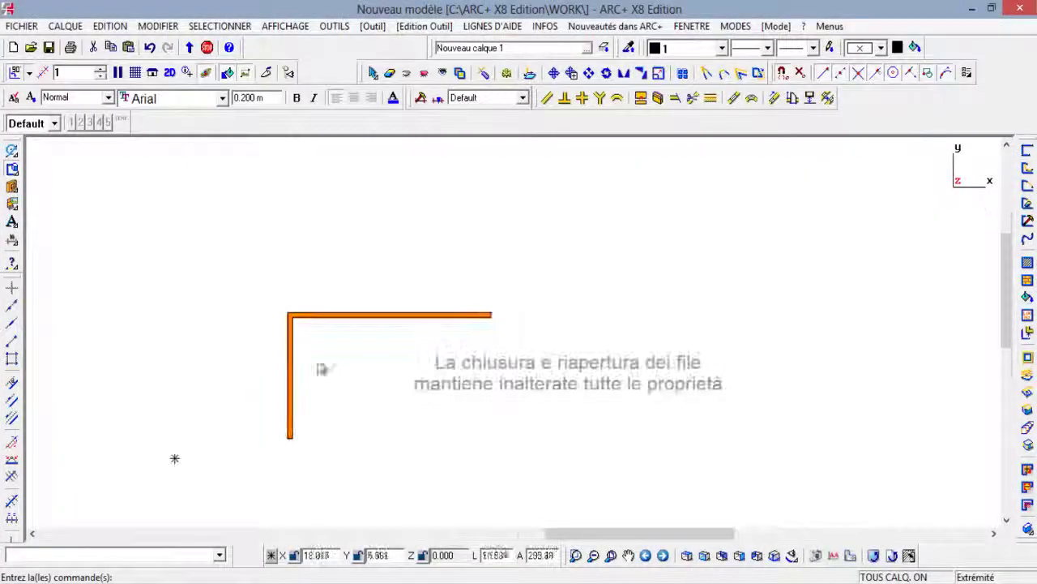
{"action": "left_click", "coordinate": [691, 26]}
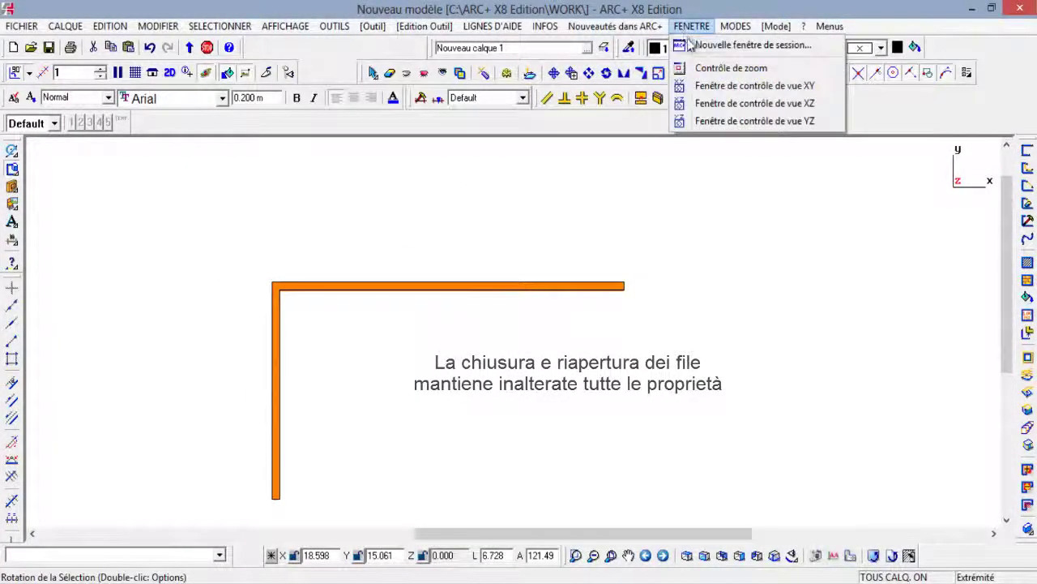
{"action": "left_click", "coordinate": [690, 44]}
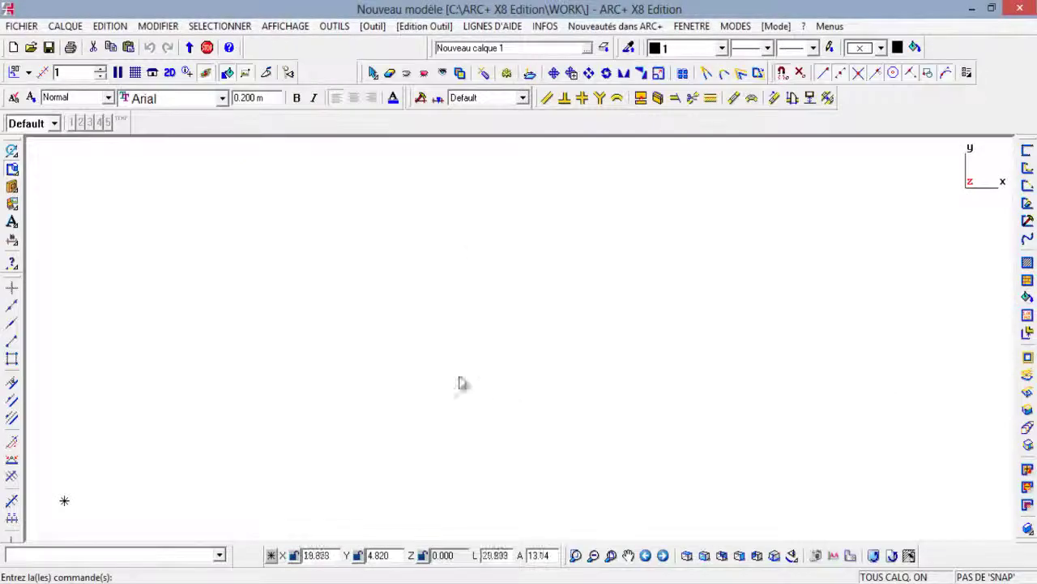
Pick l1-30cm from the wall catalogue and draw a five-segment open orange wall outline.
{"action": "left_click", "coordinate": [547, 97]}
{"action": "double_click", "coordinate": [547, 97]}
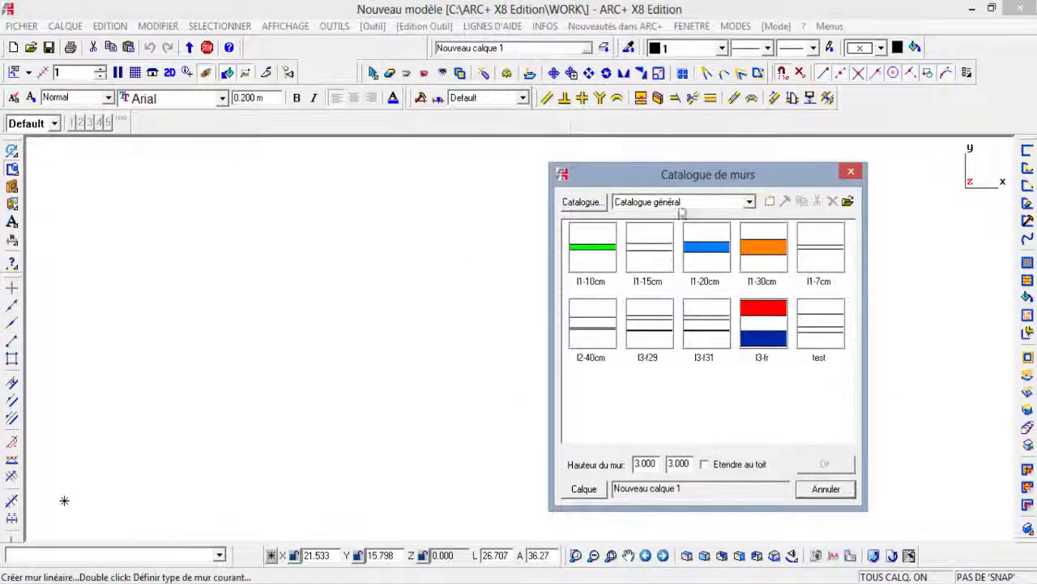
{"action": "double_click", "coordinate": [764, 268]}
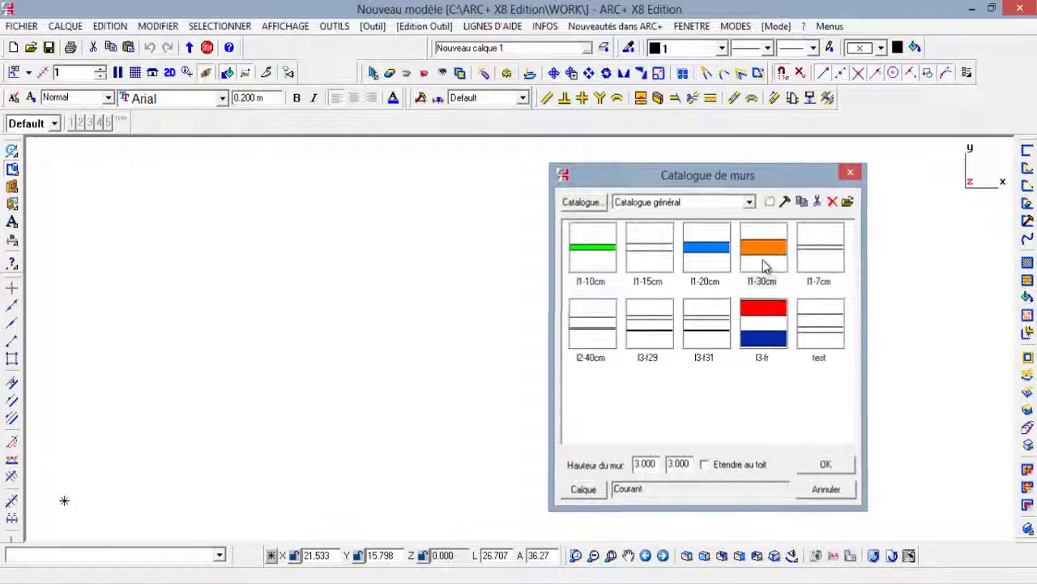
{"action": "left_click", "coordinate": [416, 426]}
{"action": "left_click", "coordinate": [417, 326]}
{"action": "left_click", "coordinate": [497, 289]}
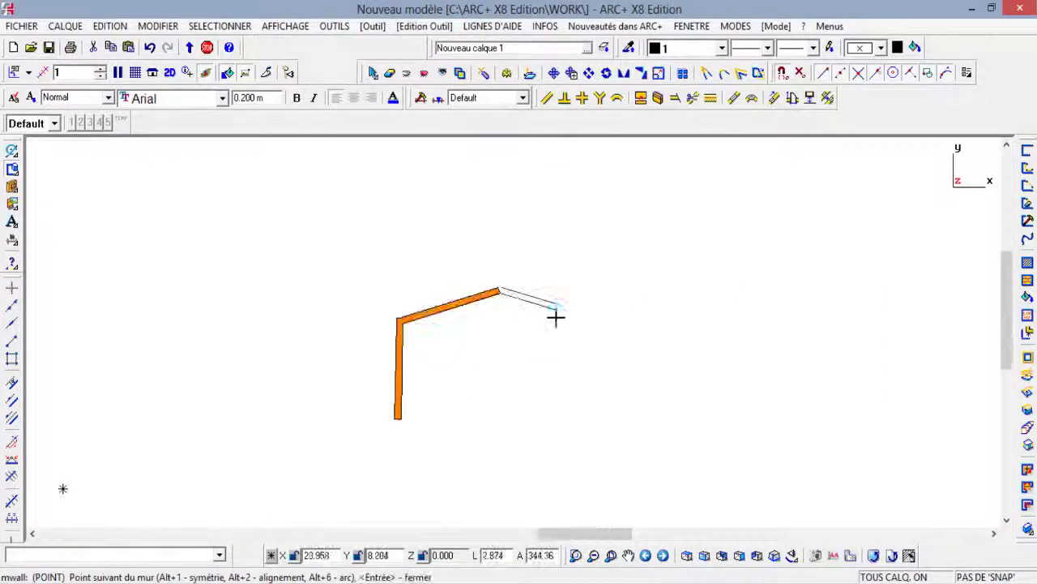
{"action": "left_click", "coordinate": [561, 307]}
{"action": "left_click", "coordinate": [552, 395]}
{"action": "double_click", "coordinate": [478, 392]}
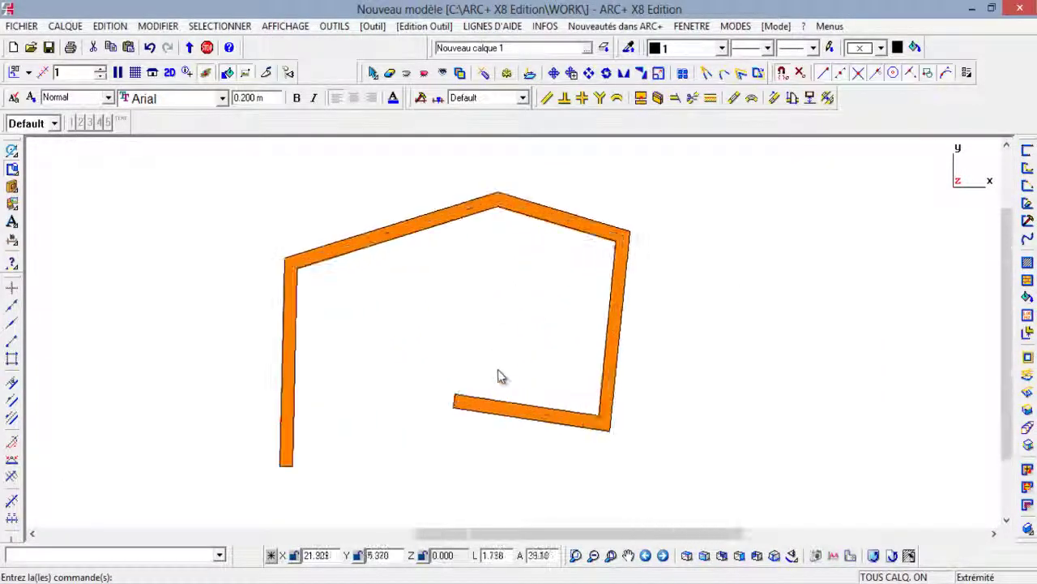